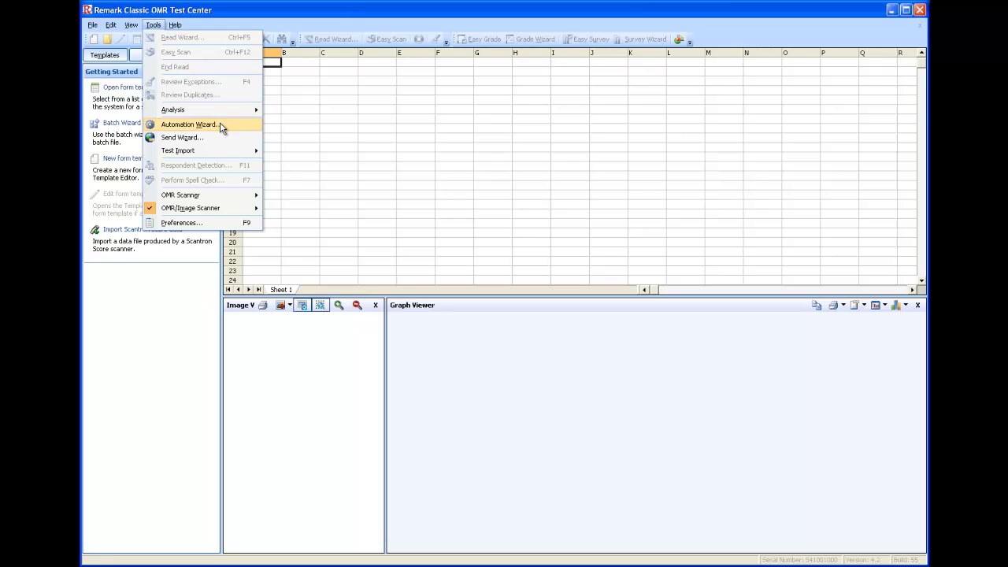
Open the Automation Wizard from the Tools menu to reach its Getting Started page
{"action": "left_click", "coordinate": [220, 126]}
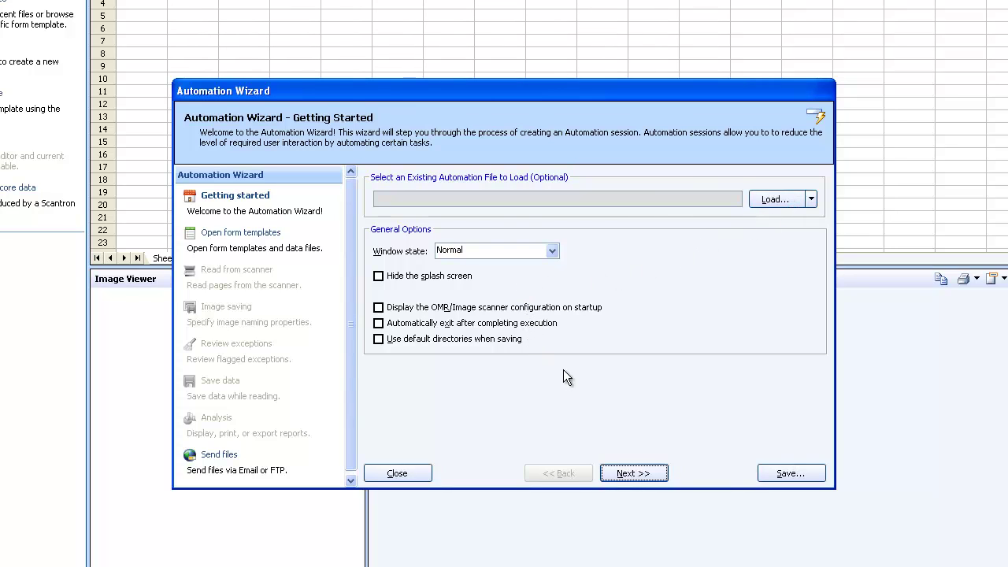
Set Form 95946.rst as the automation's form template file
{"action": "left_click", "coordinate": [660, 472]}
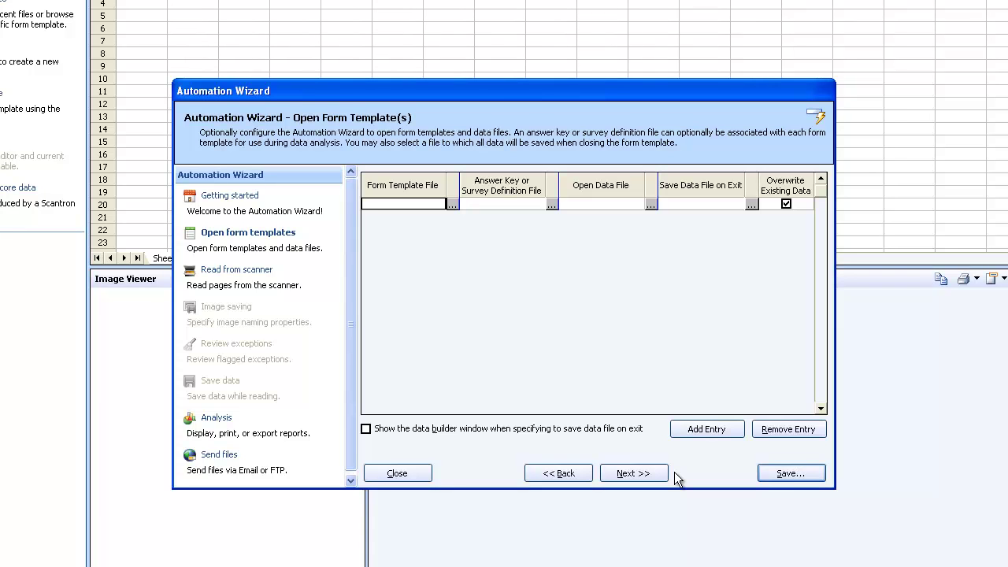
{"action": "left_click", "coordinate": [453, 205]}
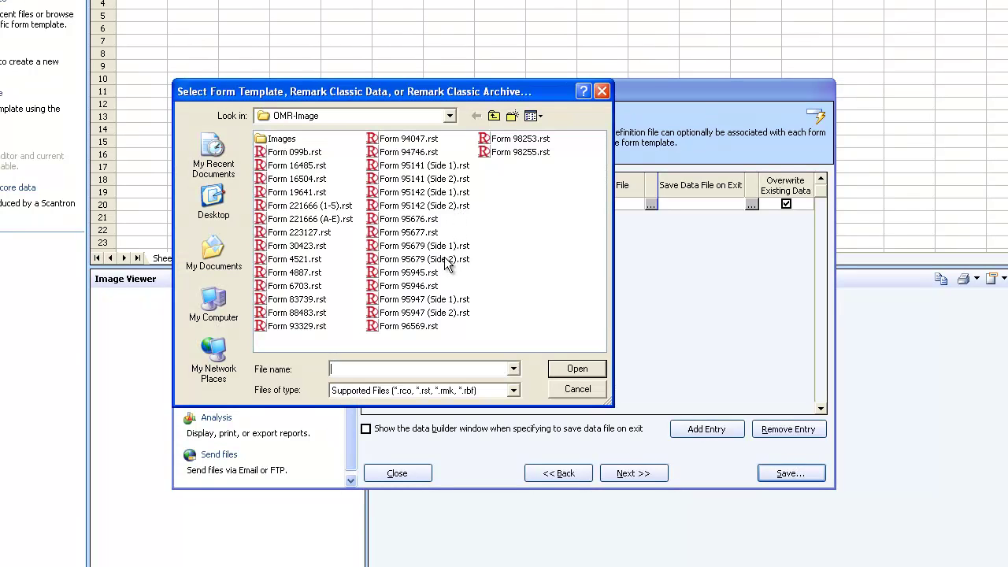
{"action": "mouse_move", "coordinate": [408, 285]}
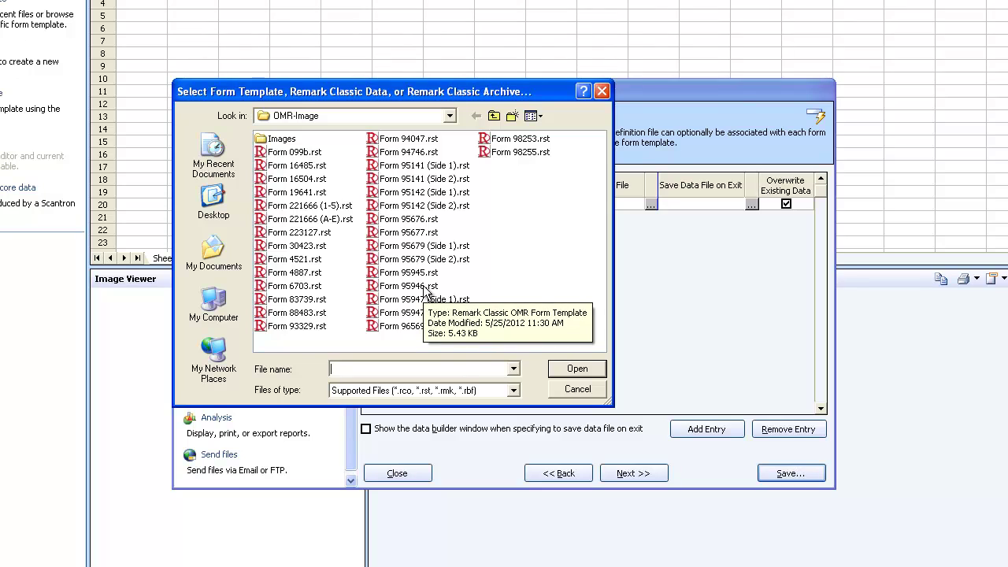
{"action": "left_click", "coordinate": [425, 286]}
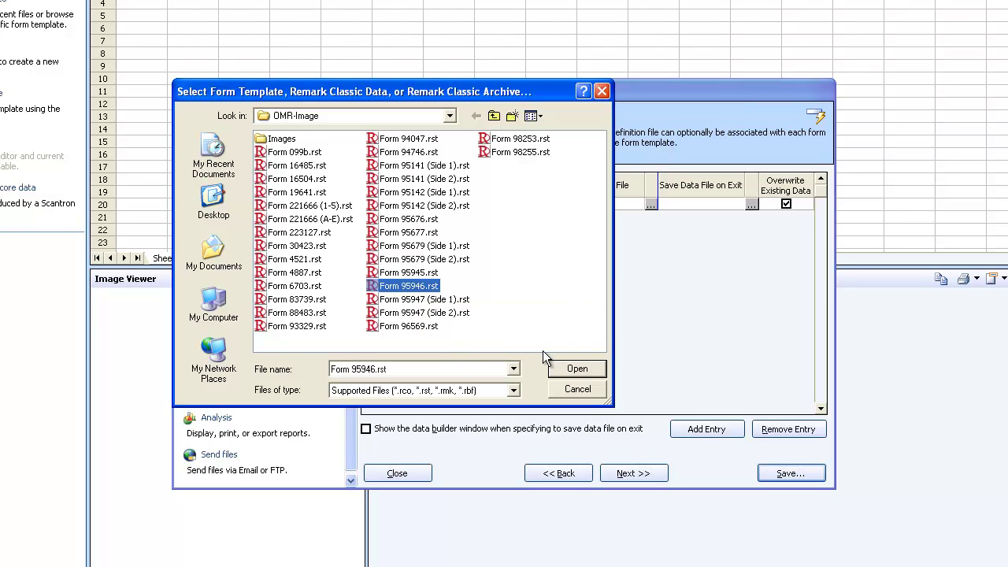
{"action": "left_click", "coordinate": [573, 368]}
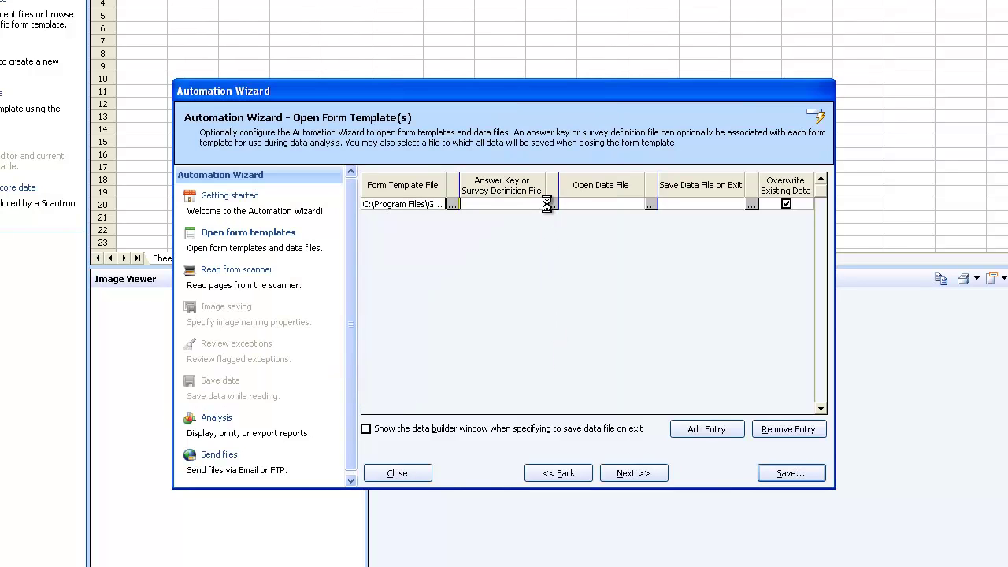
Add the Sample Data Set Answer Key.aky and a 'Remark Sample Data' save-on-exit file
{"action": "left_click", "coordinate": [552, 204]}
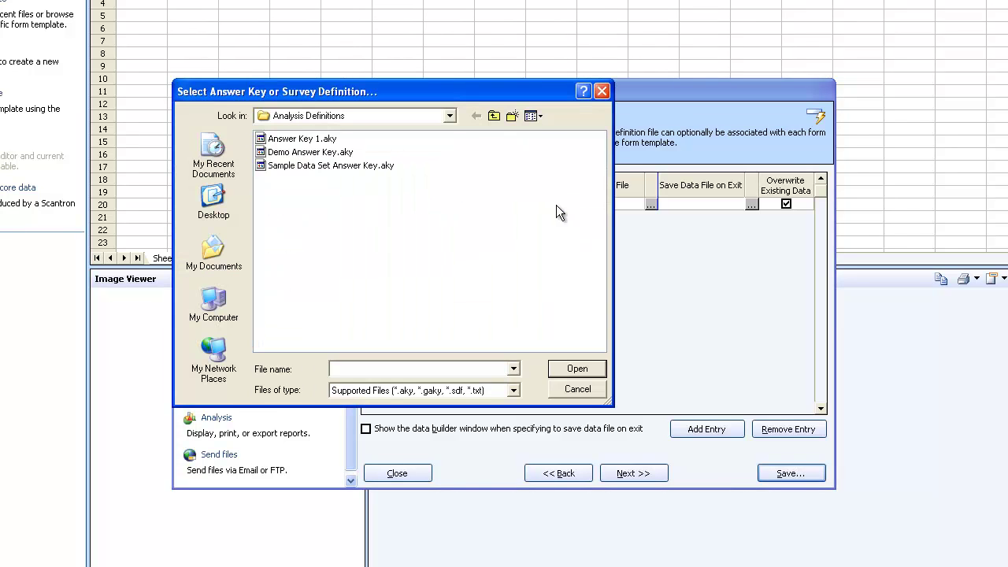
{"action": "left_click", "coordinate": [344, 165]}
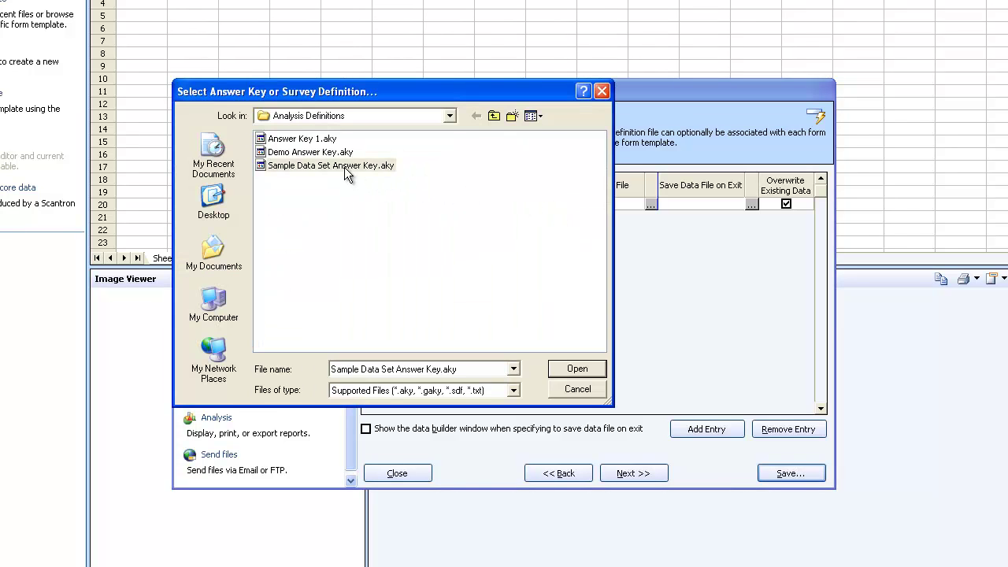
{"action": "left_click", "coordinate": [572, 370]}
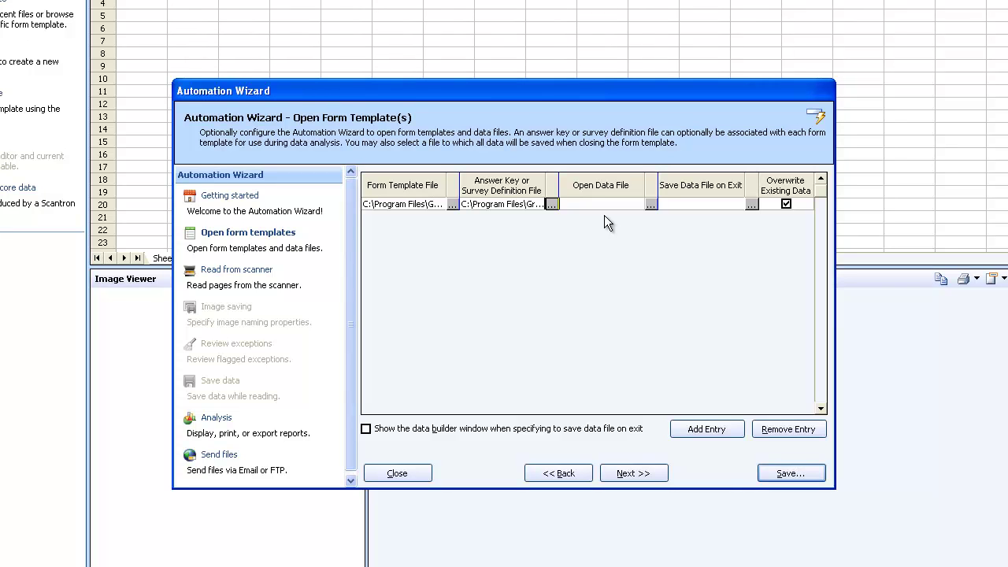
{"action": "left_click", "coordinate": [751, 204]}
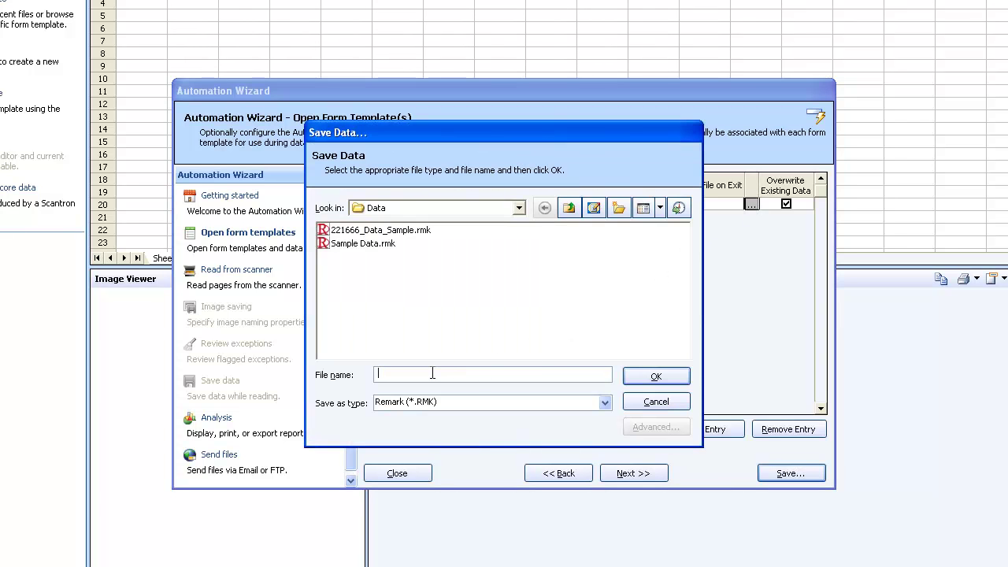
{"action": "type", "text": "Remark "}
{"action": "type", "text": "Sample Data"}
{"action": "left_click", "coordinate": [644, 370]}
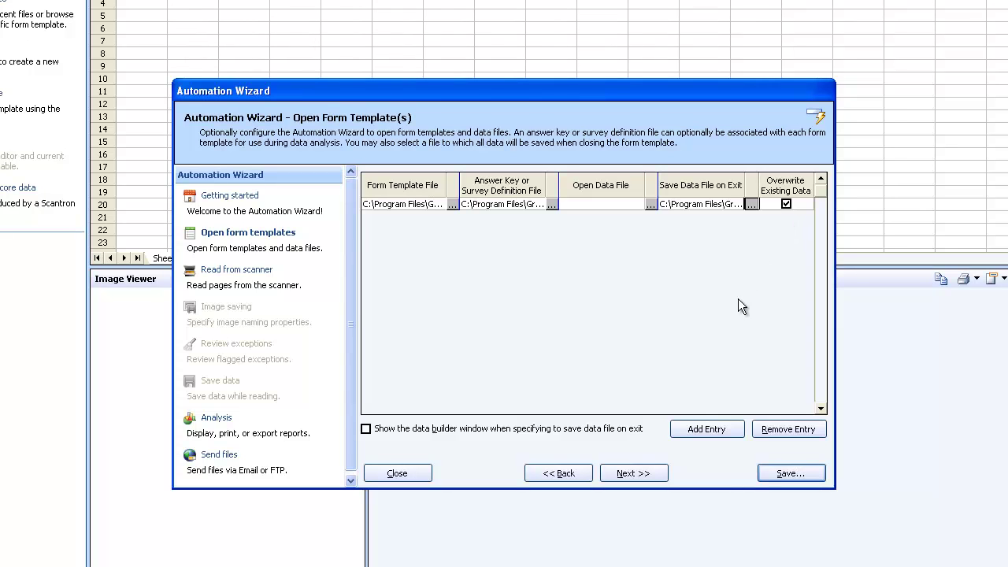
Enable Read from Scanner with the custom prompt 'Click OK to begin scanning.'
{"action": "left_click", "coordinate": [658, 475]}
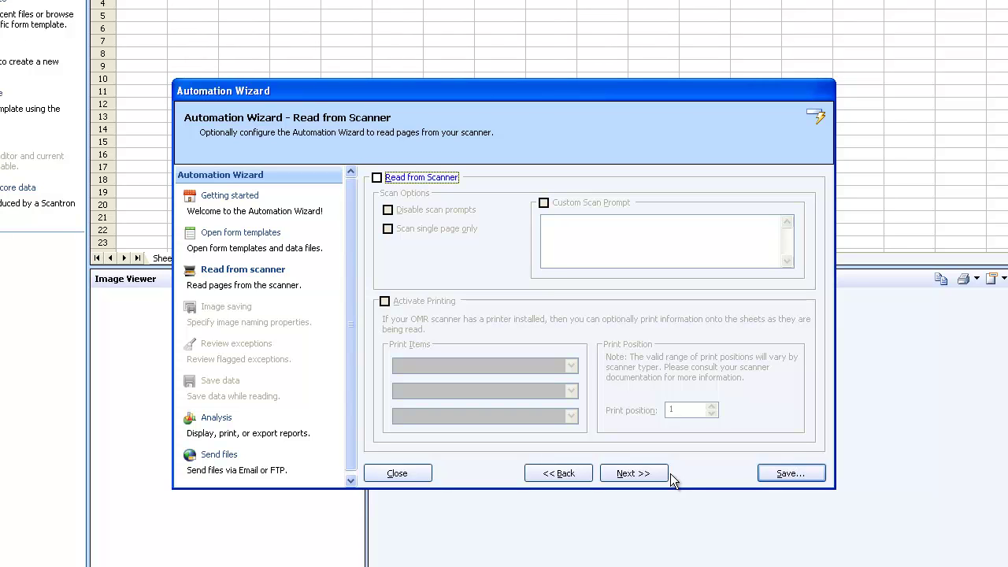
{"action": "left_click", "coordinate": [377, 178]}
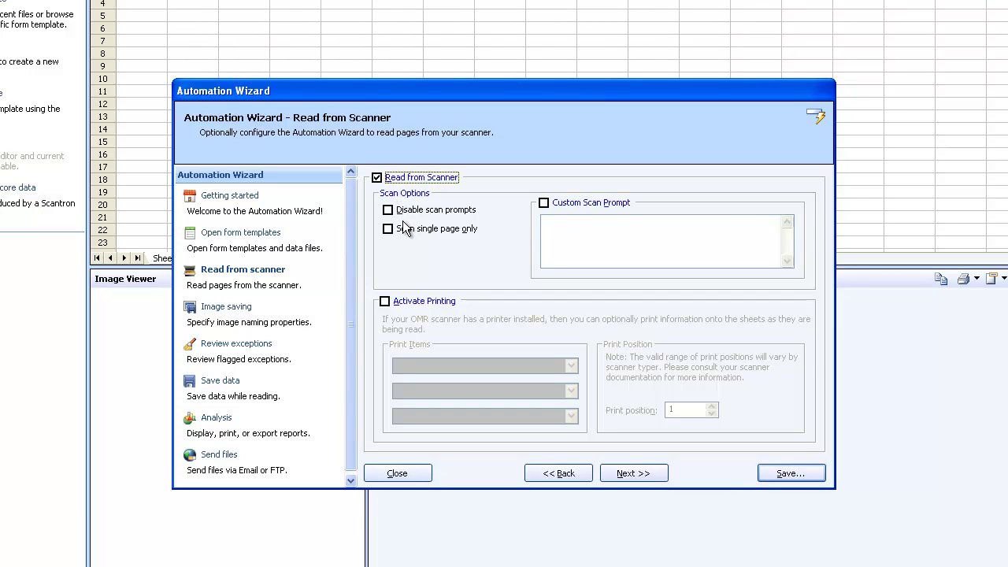
{"action": "left_click", "coordinate": [544, 204]}
{"action": "left_click", "coordinate": [551, 222]}
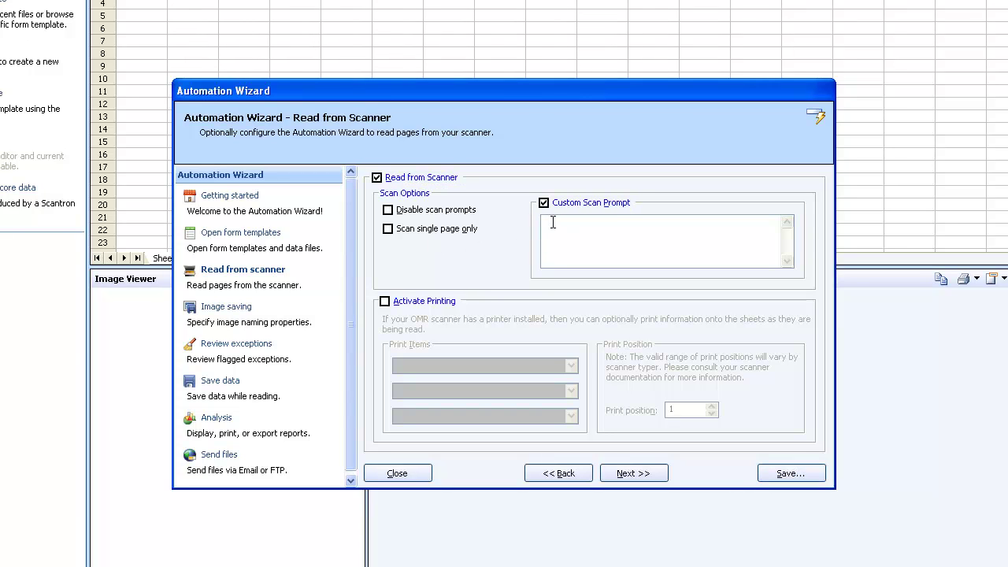
{"action": "type", "text": "Click"}
{"action": "type", "text": " OK to"}
{"action": "type", "text": " begin scan"}
{"action": "type", "text": "ning."}
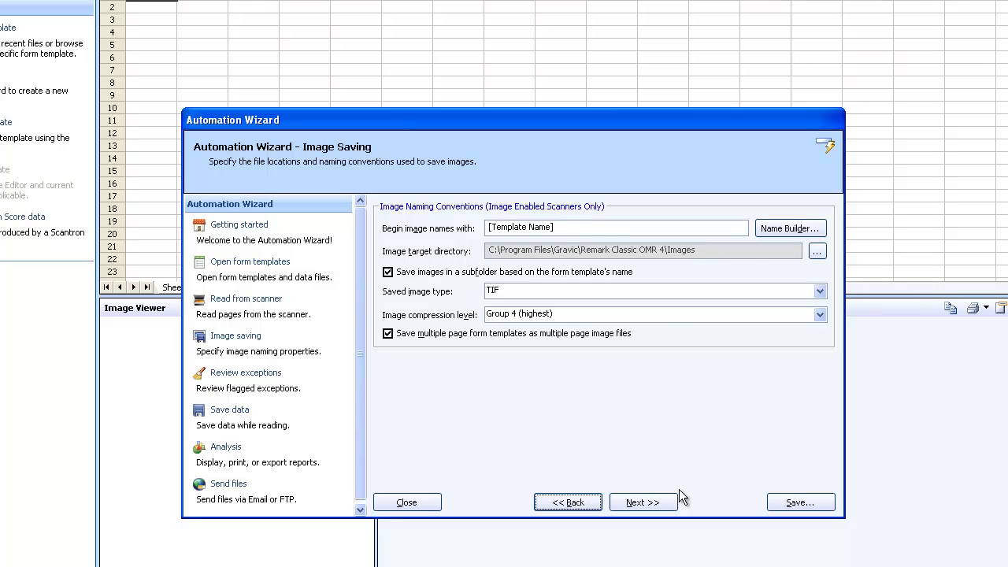
Leave Image Saving at its defaults, cancelling the Name Builder unchanged, and advance past it
{"action": "left_click", "coordinate": [770, 230]}
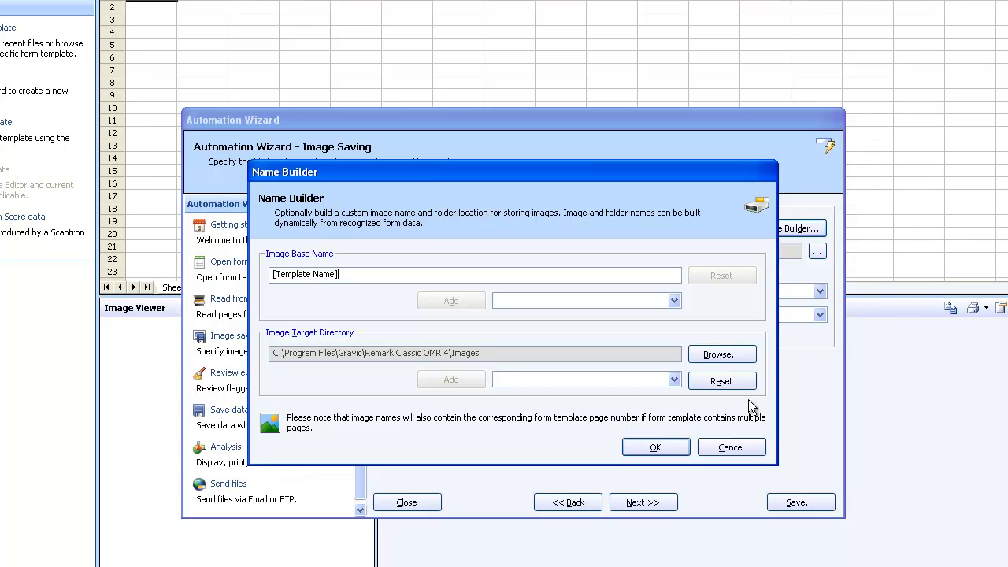
{"action": "left_click", "coordinate": [730, 446]}
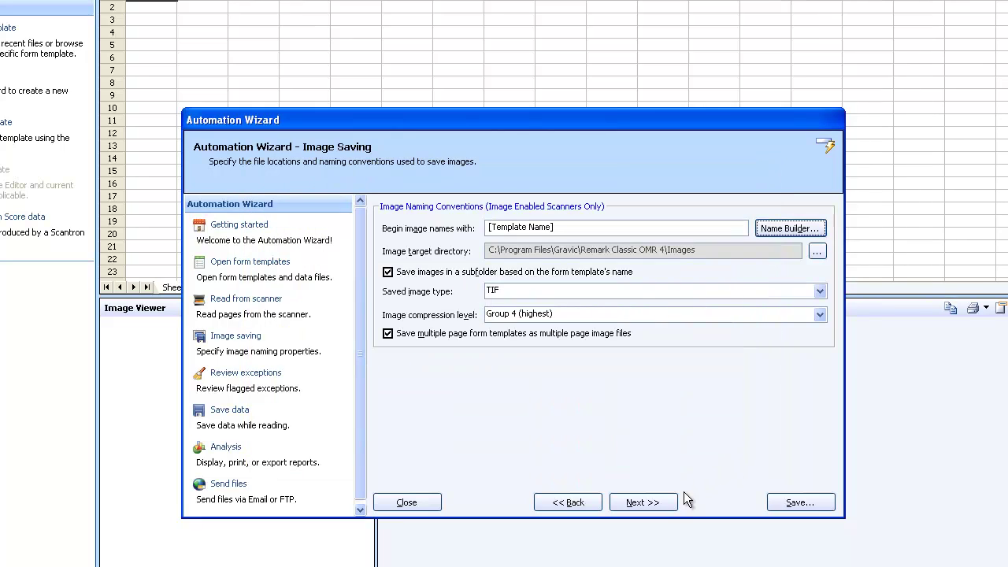
{"action": "left_click", "coordinate": [657, 505]}
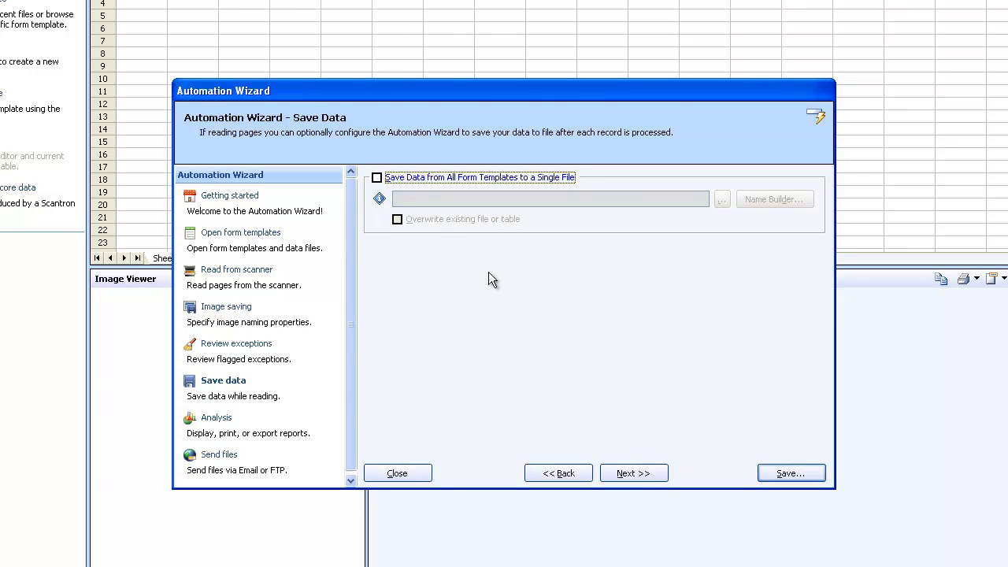
Leave 'Save Data from All Form Templates to a Single File' unchecked, cancelling its builder
{"action": "left_click", "coordinate": [377, 178]}
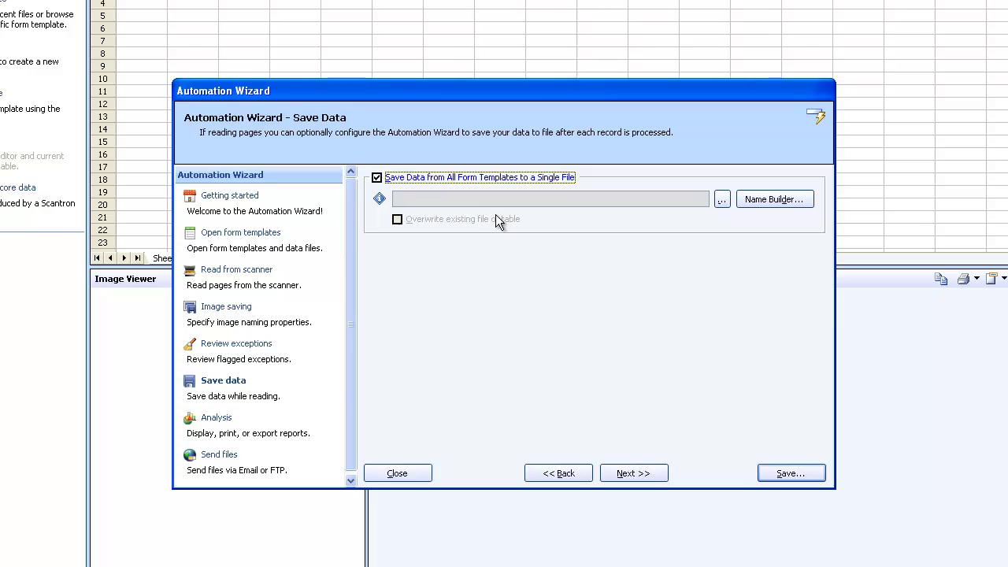
{"action": "left_click", "coordinate": [762, 200]}
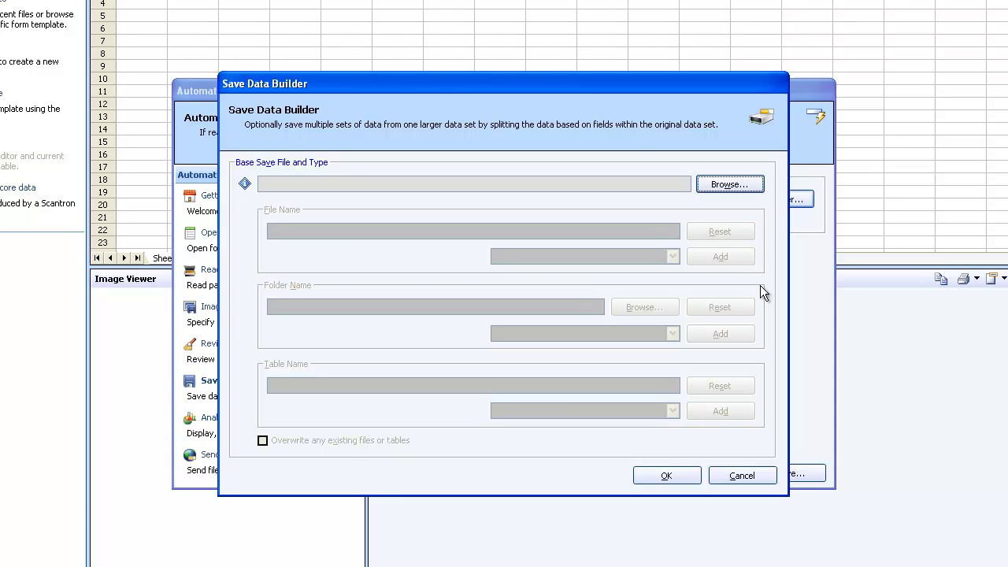
{"action": "left_click", "coordinate": [742, 475]}
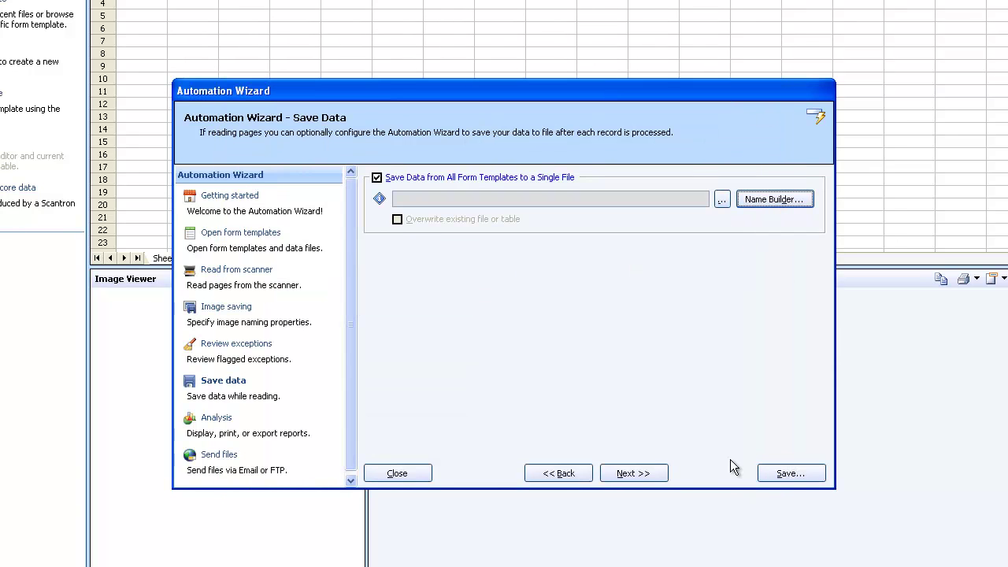
{"action": "left_click", "coordinate": [377, 179]}
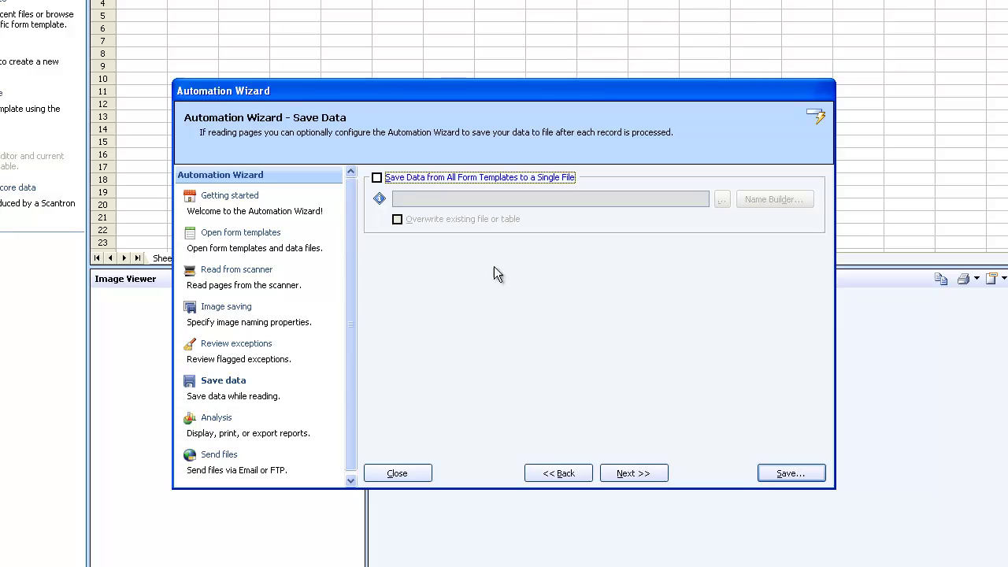
Enable Analyze Data and add 101 - Student Statistics Report, exported as PDF 'Remark Reports'
{"action": "left_click", "coordinate": [649, 476]}
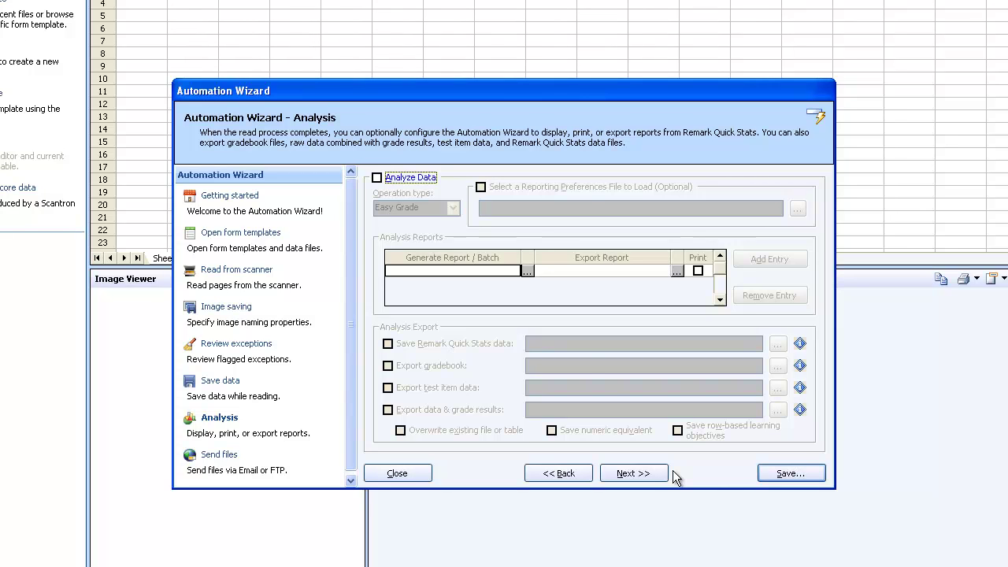
{"action": "left_click", "coordinate": [377, 178]}
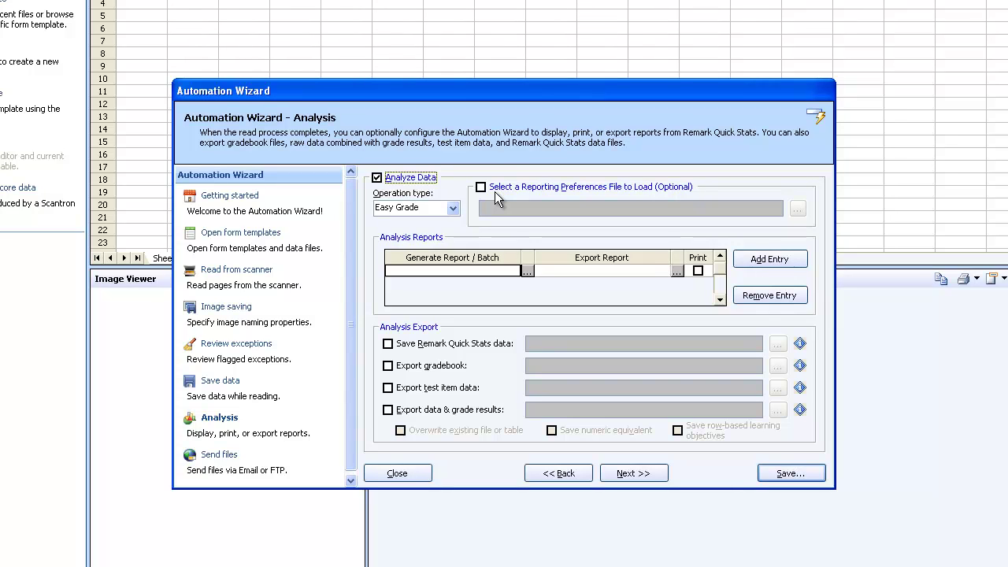
{"action": "left_click", "coordinate": [527, 270]}
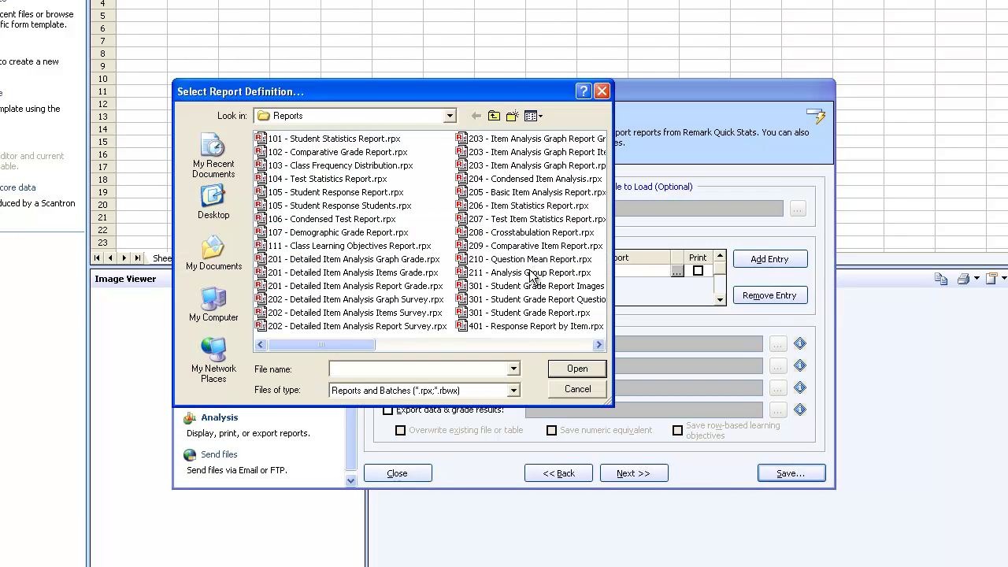
{"action": "left_click", "coordinate": [376, 142]}
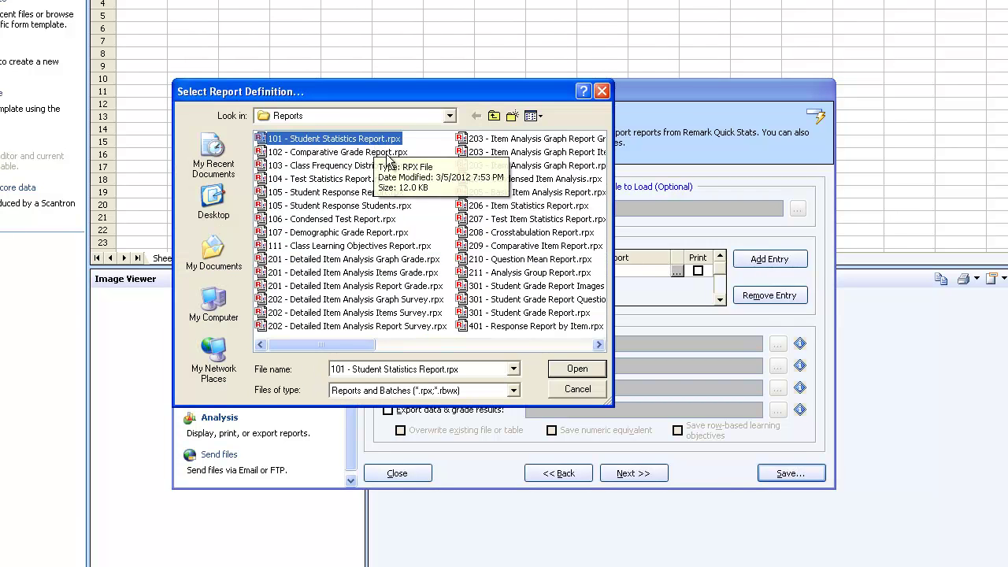
{"action": "left_click", "coordinate": [564, 367]}
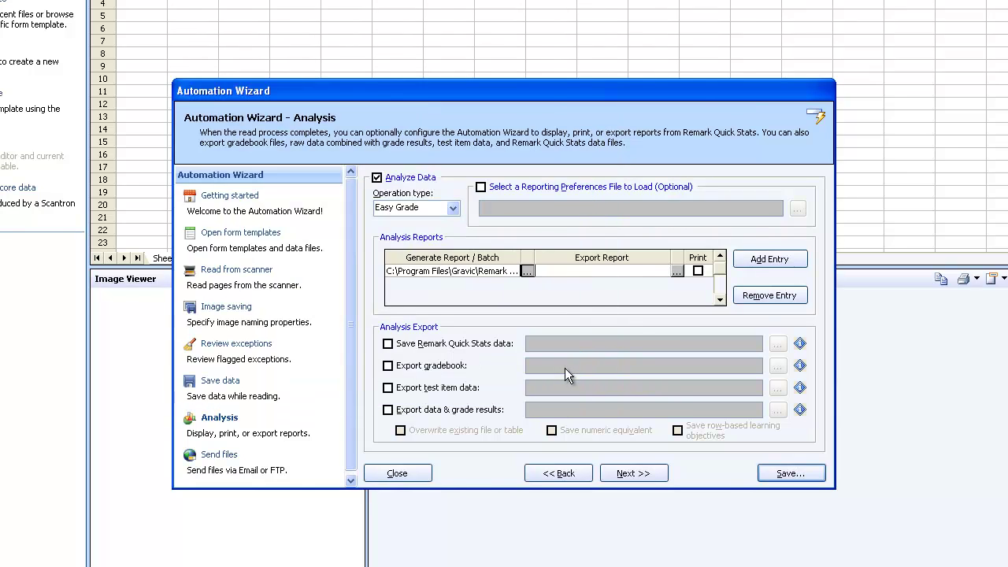
{"action": "left_click", "coordinate": [677, 270]}
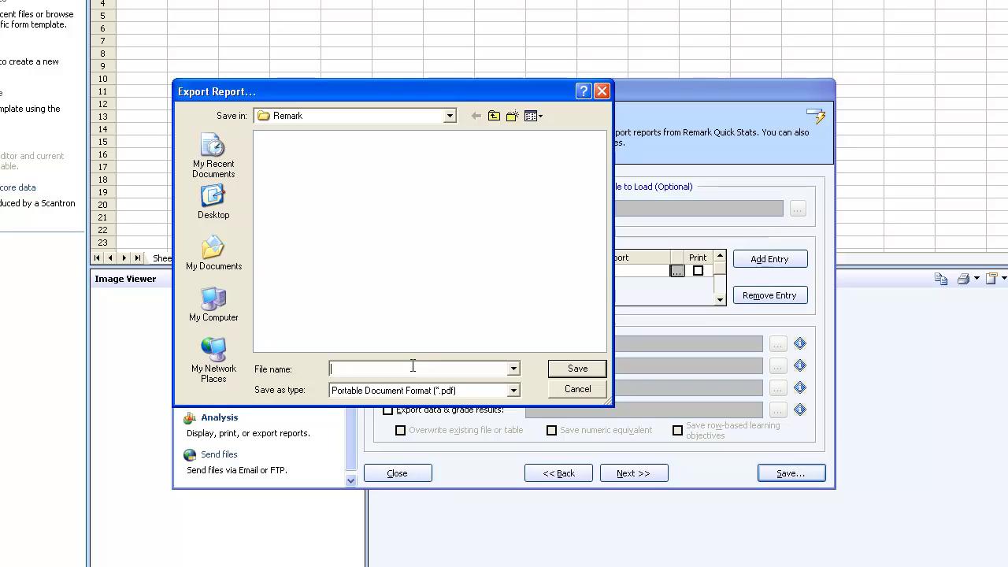
{"action": "type", "text": "Remark "}
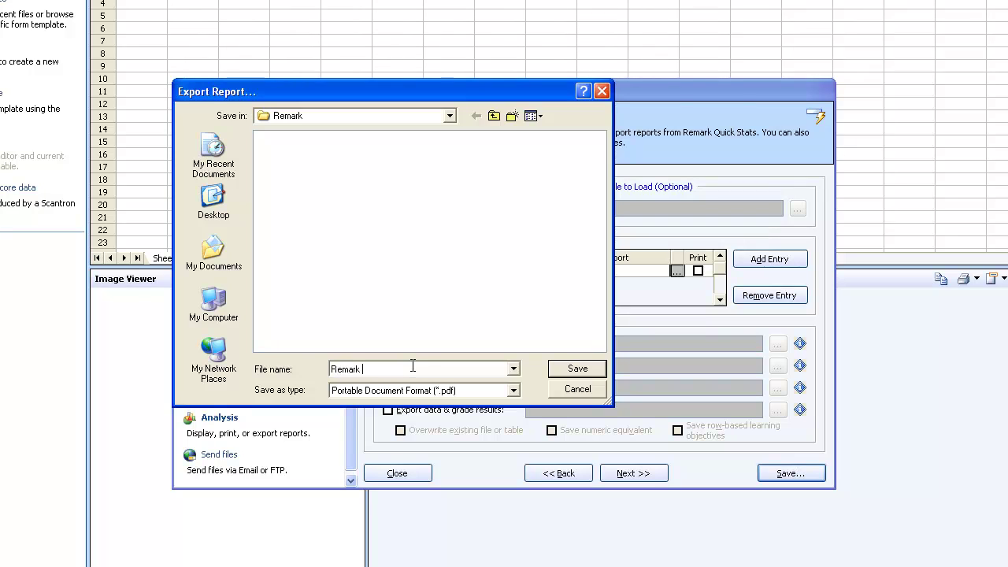
{"action": "type", "text": "Reports"}
{"action": "left_click", "coordinate": [554, 368]}
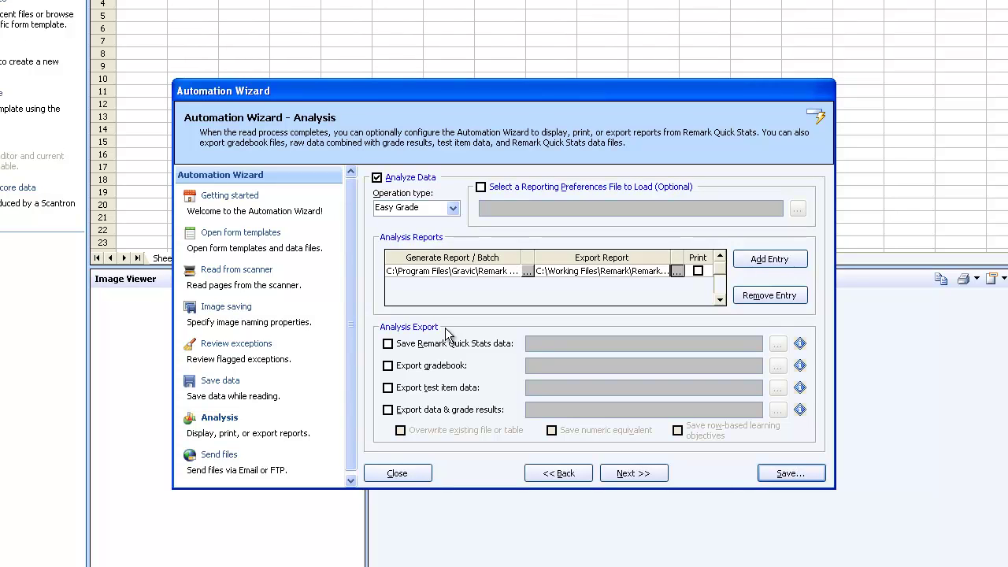
Save the settings to the Desktop as 'Automation Wizard File', then close the wizard
{"action": "left_click", "coordinate": [635, 474]}
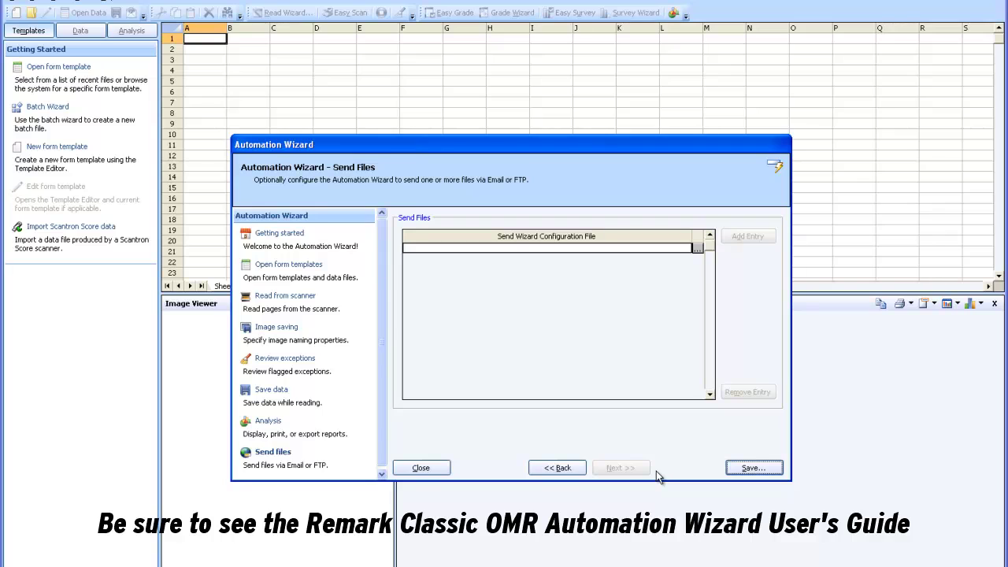
{"action": "left_click", "coordinate": [734, 468]}
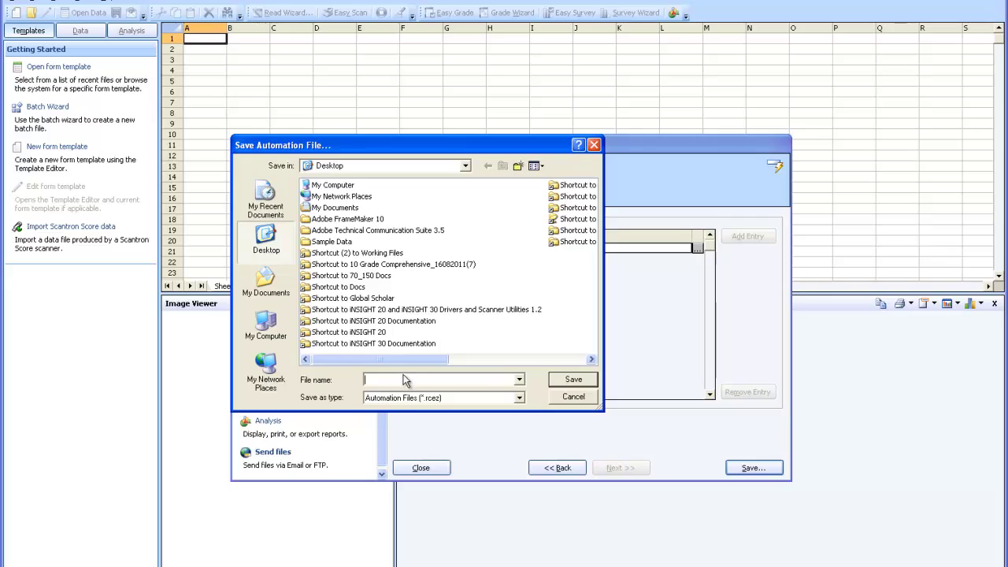
{"action": "type", "text": "Aut"}
{"action": "type", "text": "omation Wiz"}
{"action": "type", "text": "ard File"}
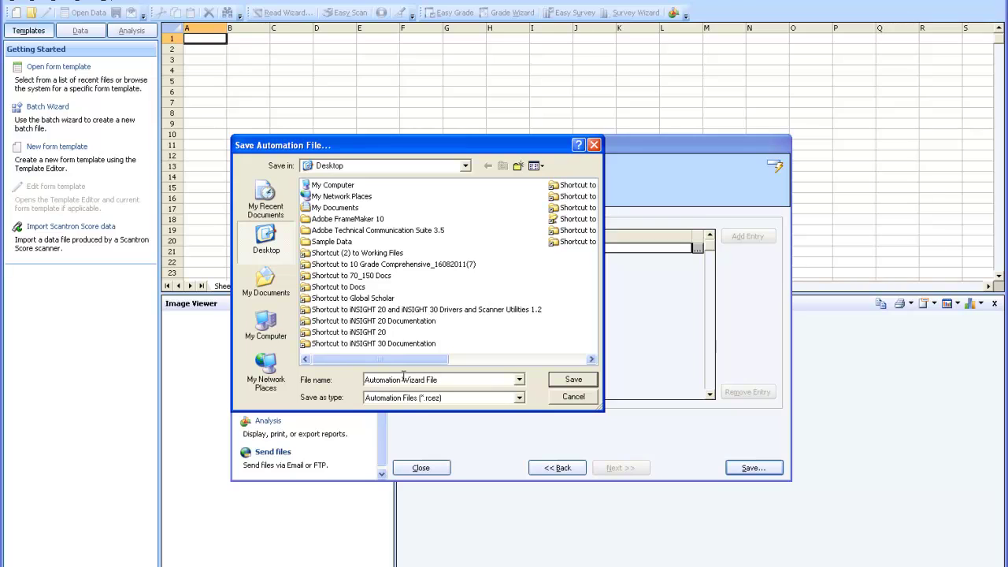
{"action": "left_click", "coordinate": [568, 381]}
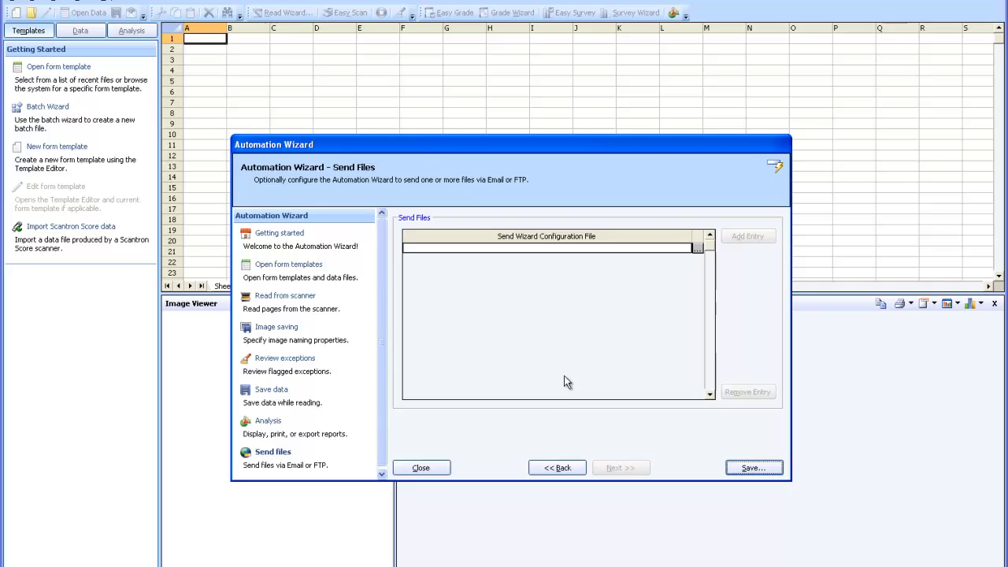
{"action": "left_click", "coordinate": [426, 468]}
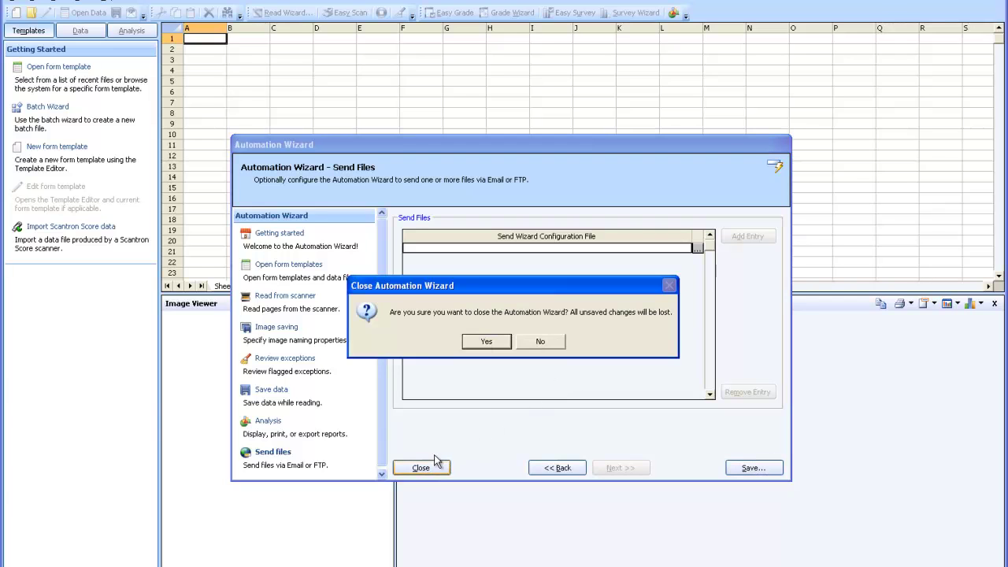
{"action": "left_click", "coordinate": [485, 342]}
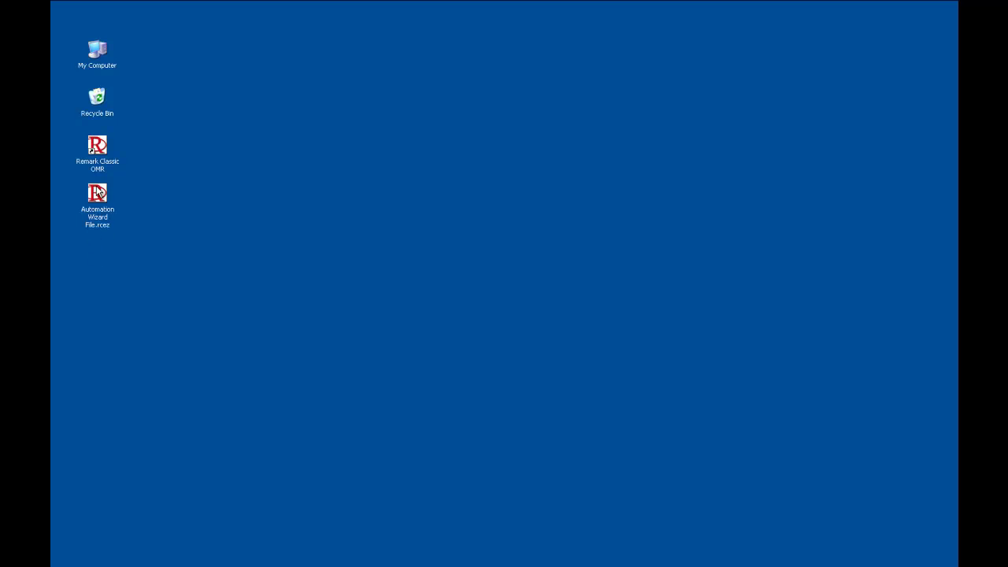
Run Automation Wizard File.rcez from the desktop and accept the scan prompt with OK
{"action": "double_click", "coordinate": [97, 192]}
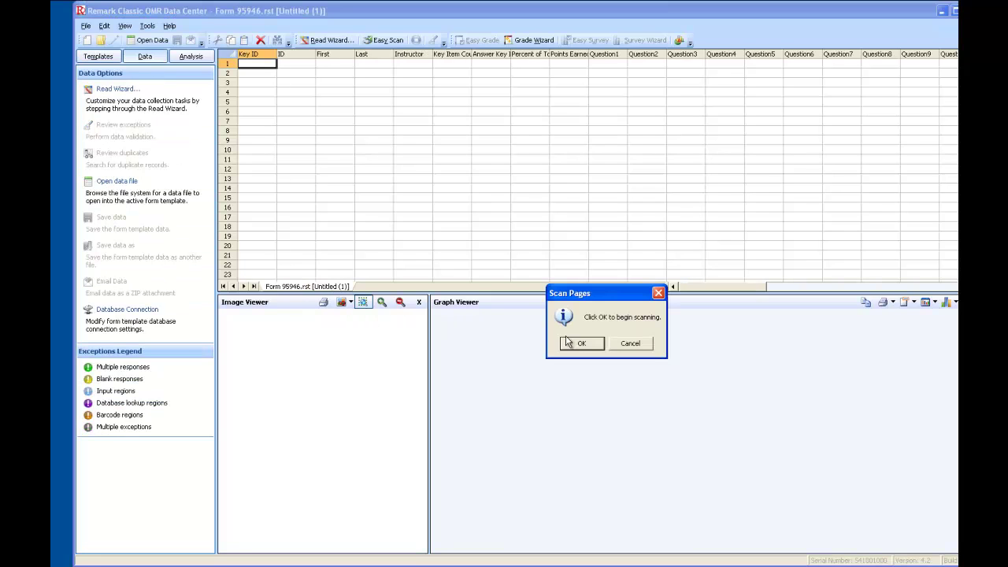
{"action": "left_click", "coordinate": [585, 344]}
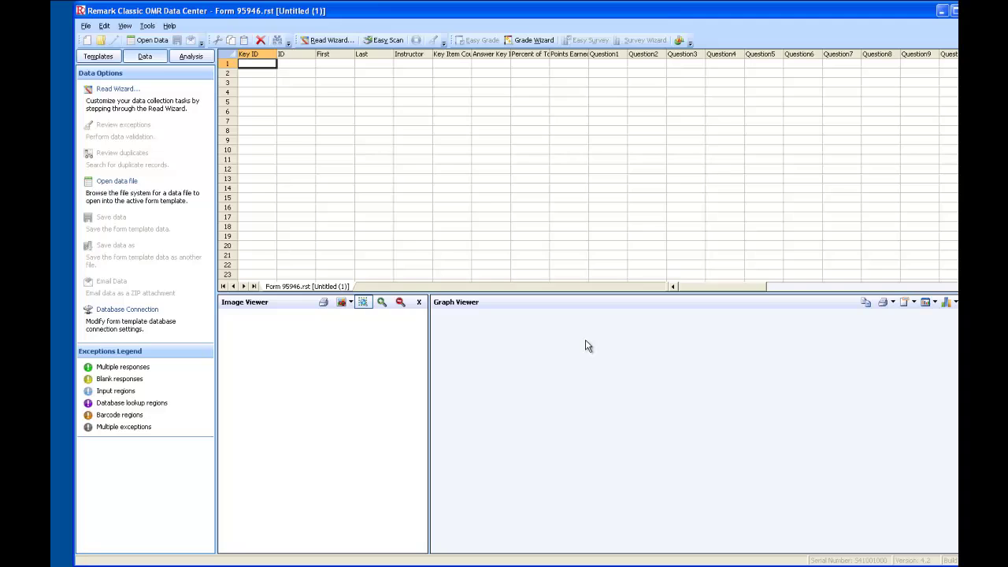